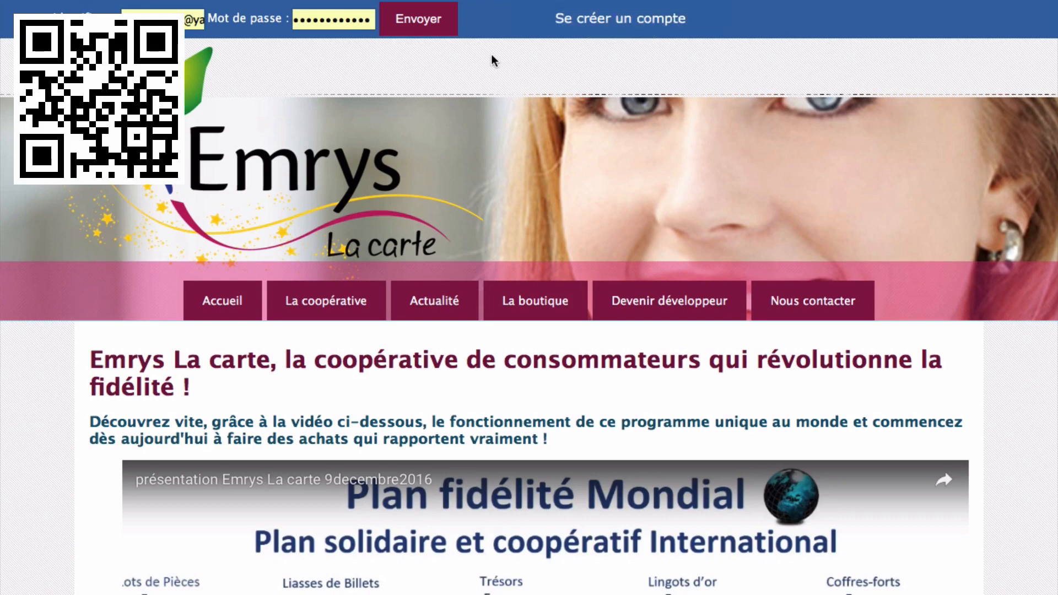
Log in with the prefilled account credentials and open the shop's Carte cadeaux page.
{"action": "left_click", "coordinate": [436, 25]}
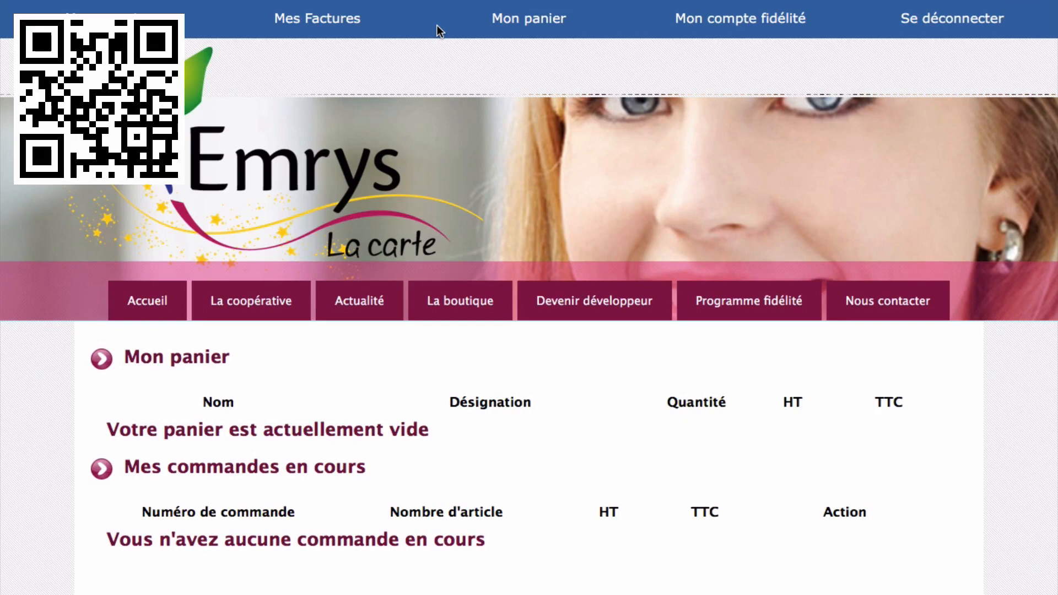
{"action": "scroll", "coordinate": [437, 25], "scroll_direction": "down", "scroll_amount": 3}
{"action": "mouse_move", "coordinate": [471, 188]}
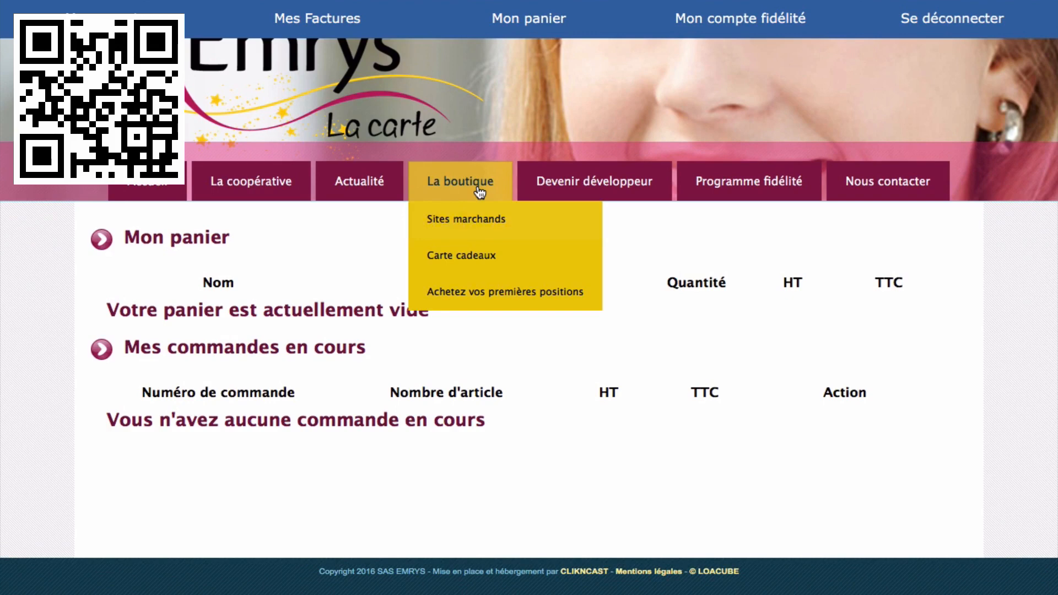
{"action": "left_click", "coordinate": [492, 253]}
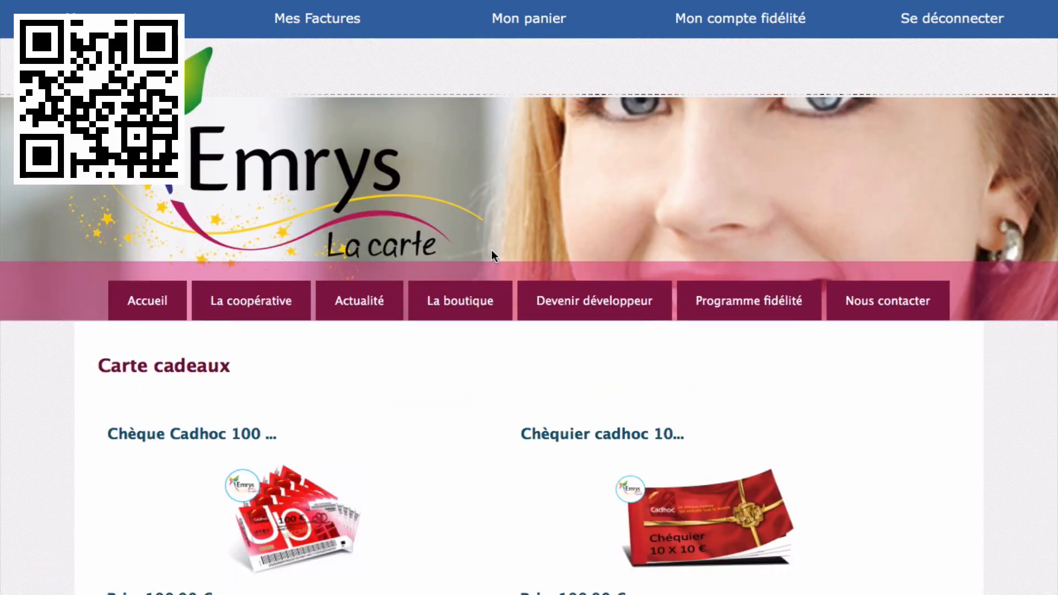
Set the quantity of the 10 X 10 € Chèquier Cadhoc to 2 and add it to the cart.
{"action": "scroll", "coordinate": [491, 250], "scroll_direction": "down", "scroll_amount": 5}
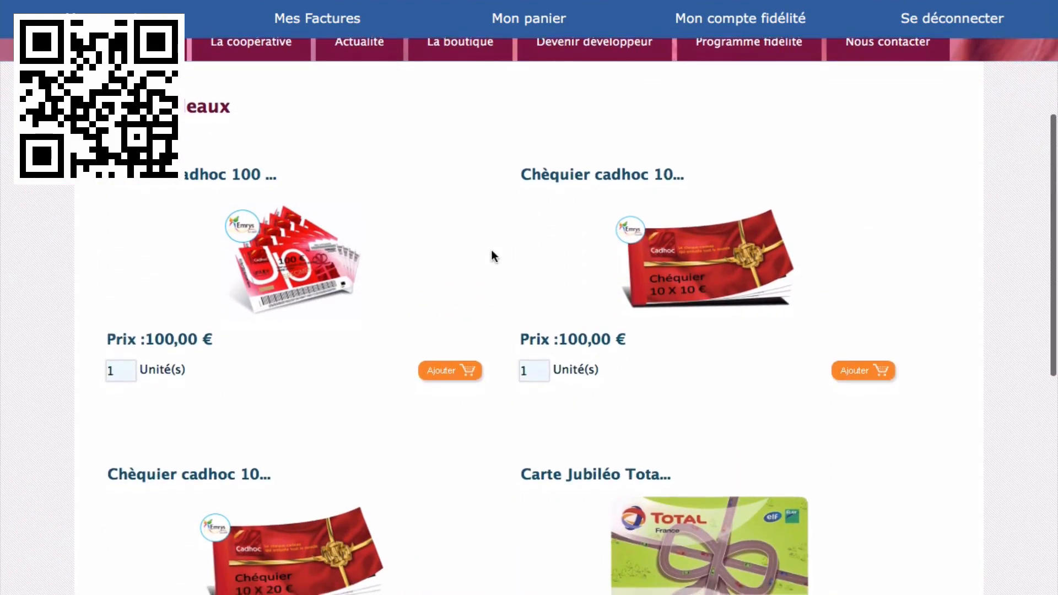
{"action": "scroll", "coordinate": [492, 255], "scroll_direction": "down", "scroll_amount": 1}
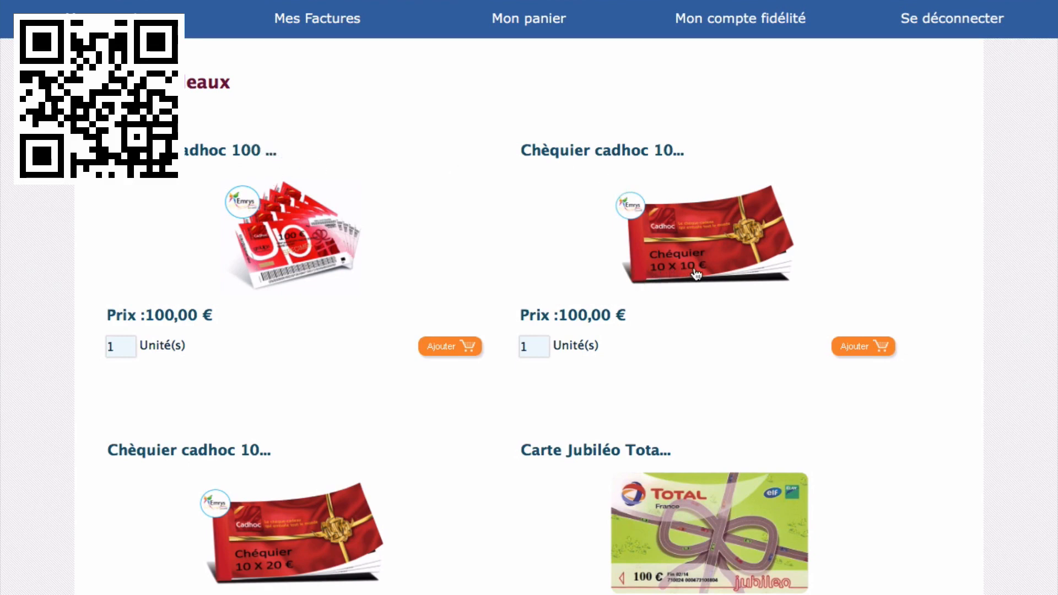
{"action": "scroll", "coordinate": [328, 402], "scroll_direction": "down", "scroll_amount": 3}
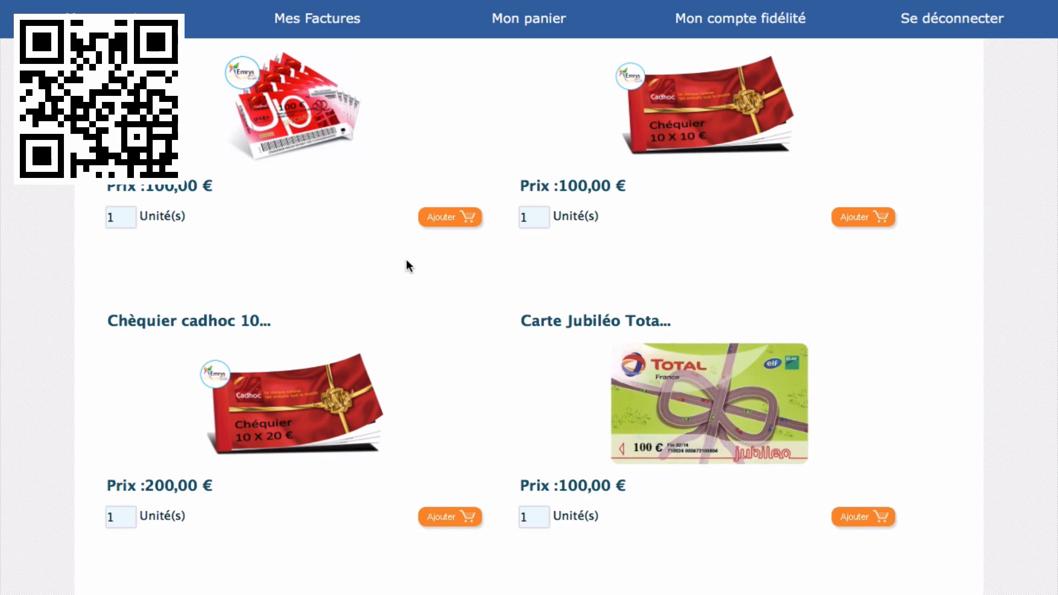
{"action": "scroll", "coordinate": [406, 261], "scroll_direction": "down", "scroll_amount": 3}
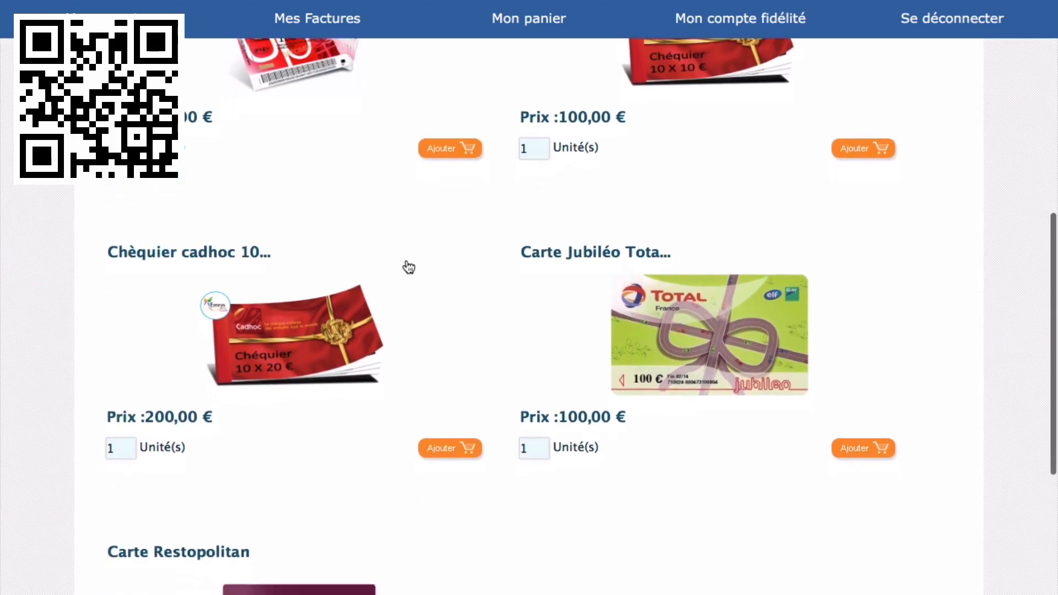
{"action": "scroll", "coordinate": [408, 267], "scroll_direction": "up", "scroll_amount": 1}
{"action": "scroll", "coordinate": [407, 267], "scroll_direction": "down", "scroll_amount": 4}
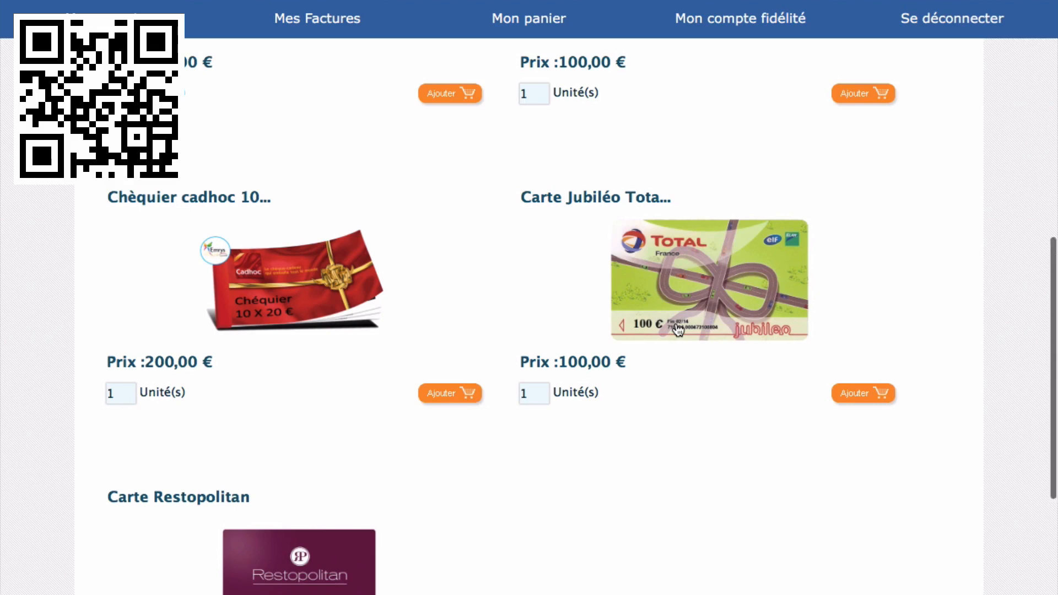
{"action": "scroll", "coordinate": [677, 330], "scroll_direction": "up", "scroll_amount": 2}
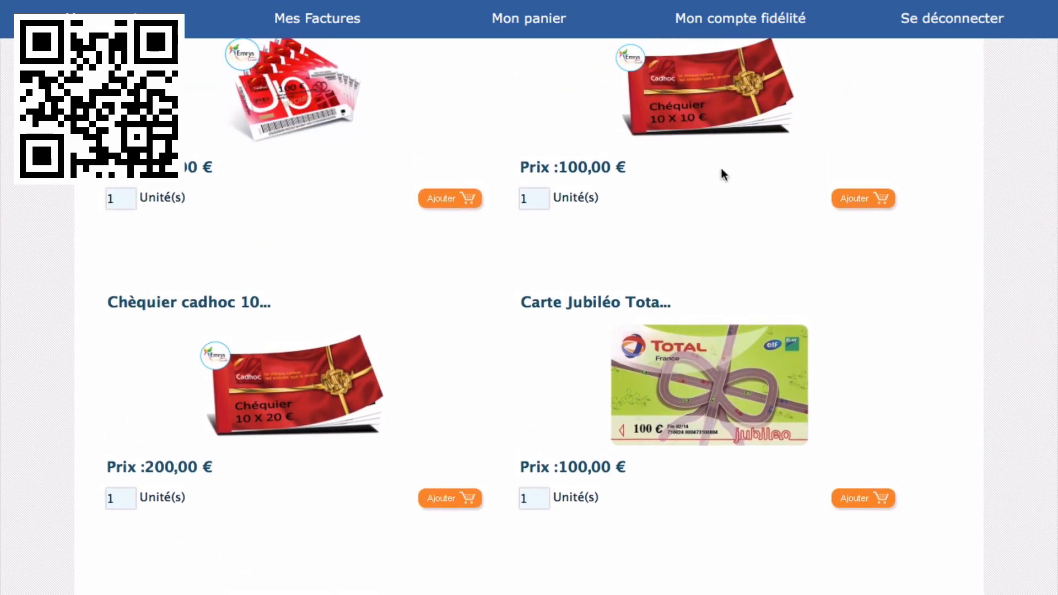
{"action": "left_click_drag", "start_coordinate": [532, 198], "coordinate": [511, 198]}
{"action": "type", "text": "2"}
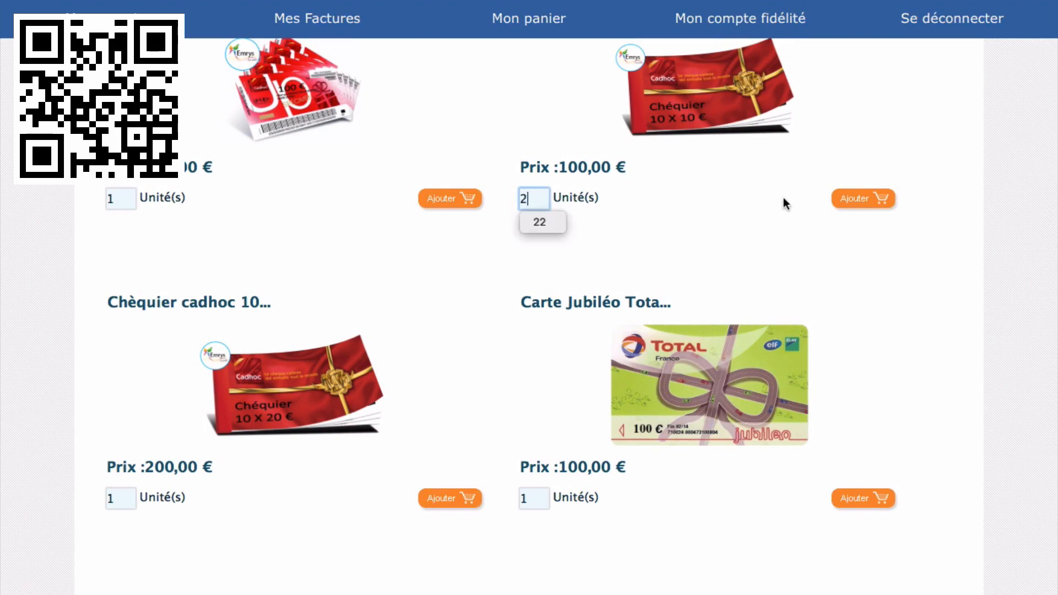
{"action": "left_click", "coordinate": [850, 200]}
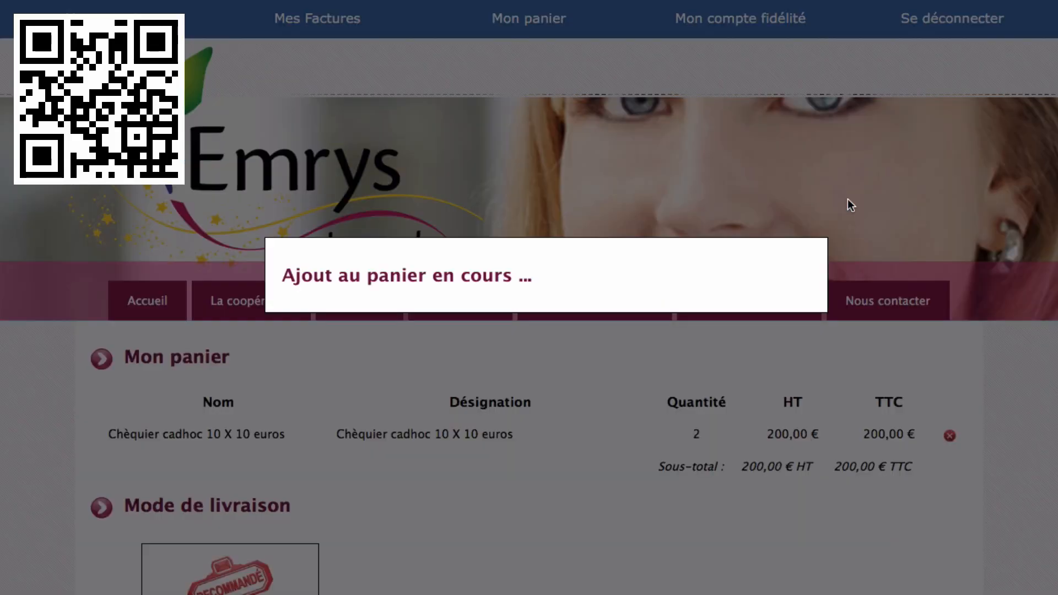
Return to the Carte cadeaux page and add one 100 € Carte Jubiléo Total to the cart.
{"action": "scroll", "coordinate": [847, 199], "scroll_direction": "down", "scroll_amount": 2}
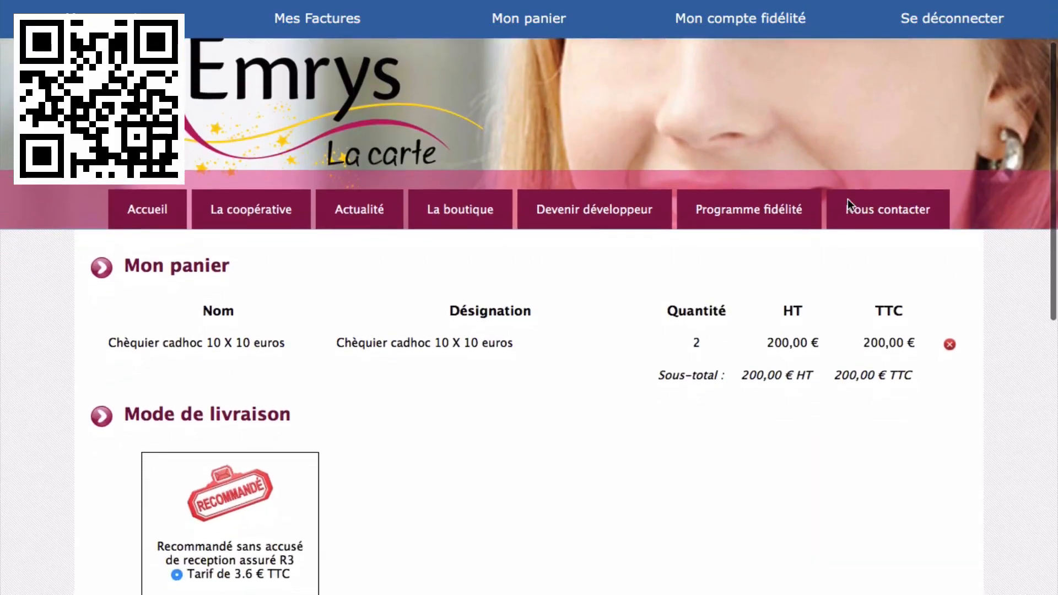
{"action": "scroll", "coordinate": [848, 200], "scroll_direction": "down", "scroll_amount": 1}
{"action": "scroll", "coordinate": [848, 200], "scroll_direction": "down", "scroll_amount": 1}
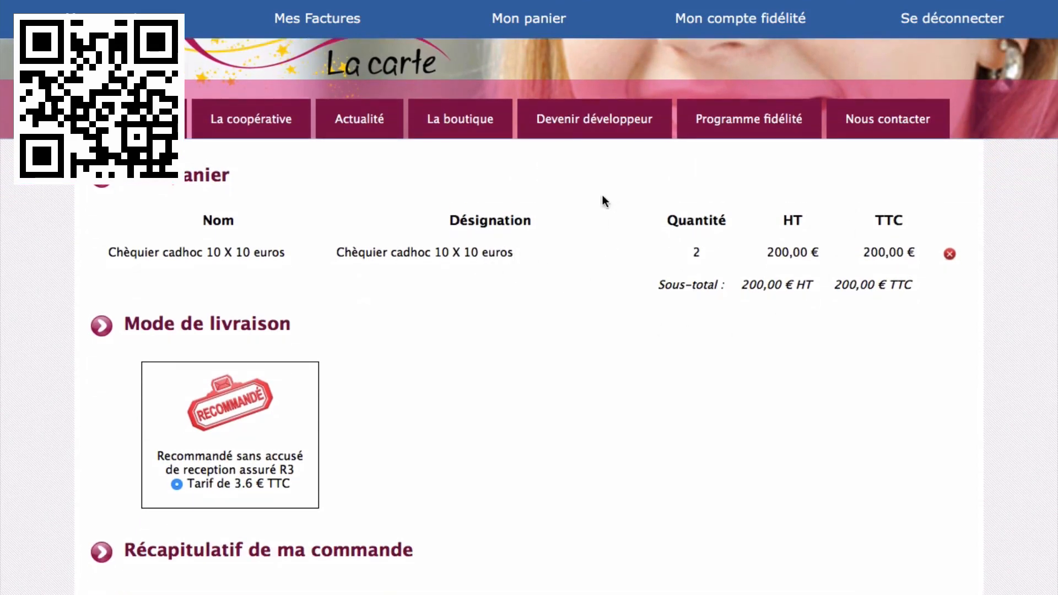
{"action": "mouse_move", "coordinate": [477, 134]}
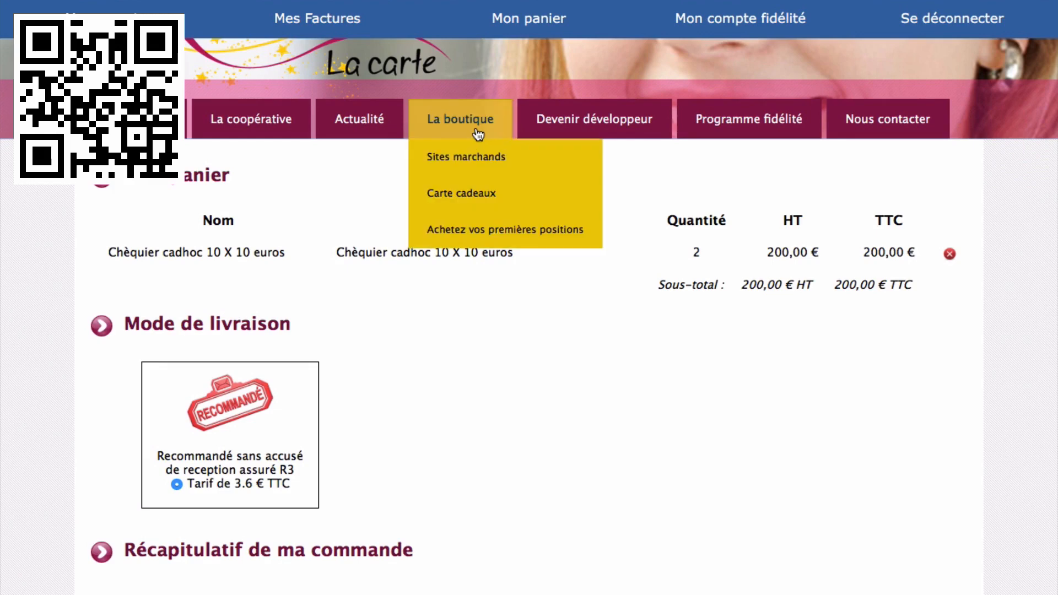
{"action": "left_click", "coordinate": [470, 193]}
{"action": "scroll", "coordinate": [465, 182], "scroll_direction": "down", "scroll_amount": 6}
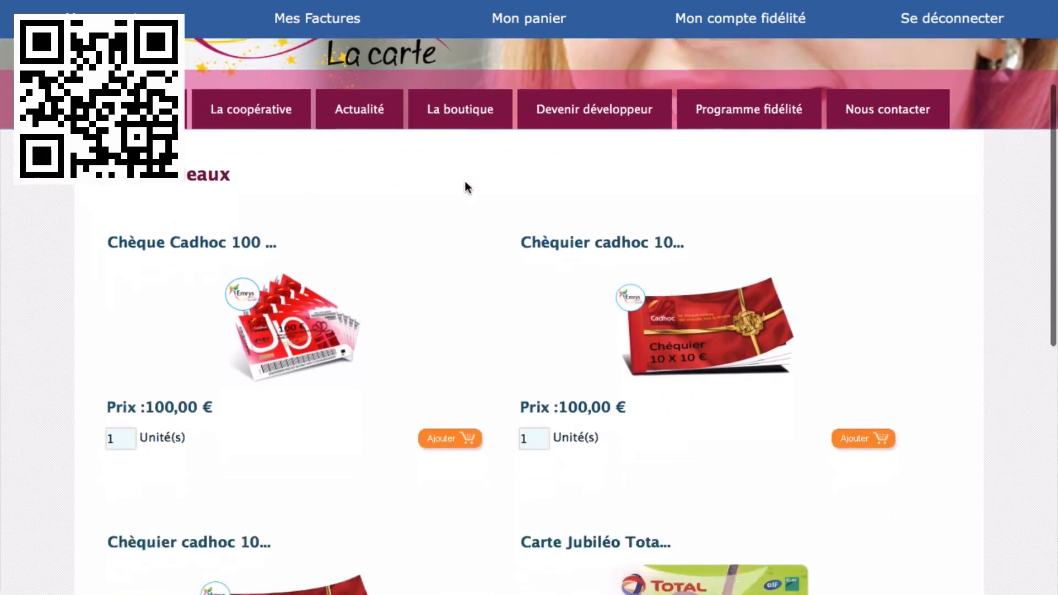
{"action": "scroll", "coordinate": [466, 187], "scroll_direction": "down", "scroll_amount": 2}
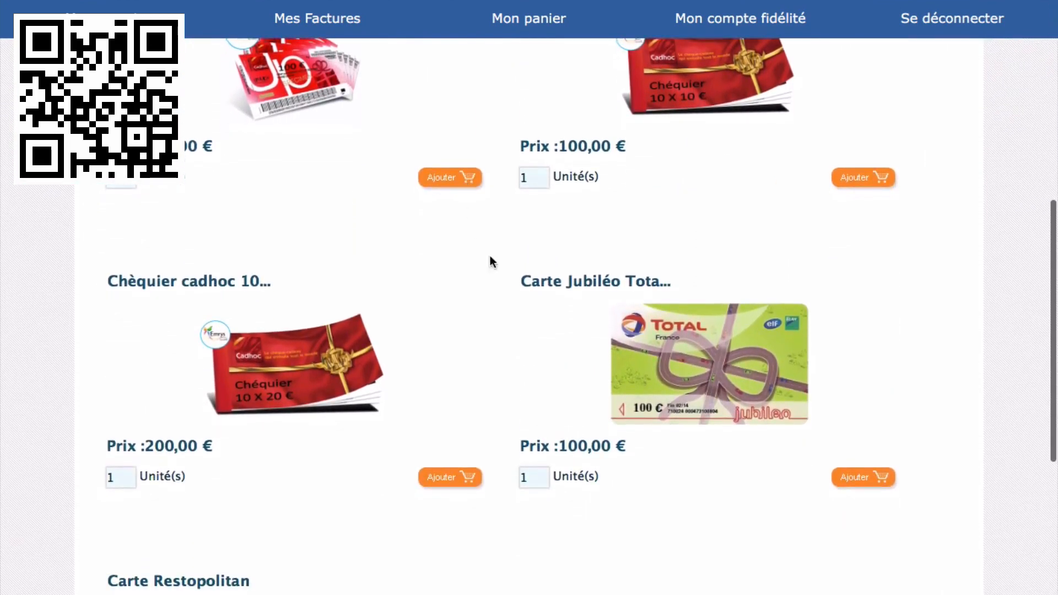
{"action": "scroll", "coordinate": [677, 481], "scroll_direction": "down", "scroll_amount": 1}
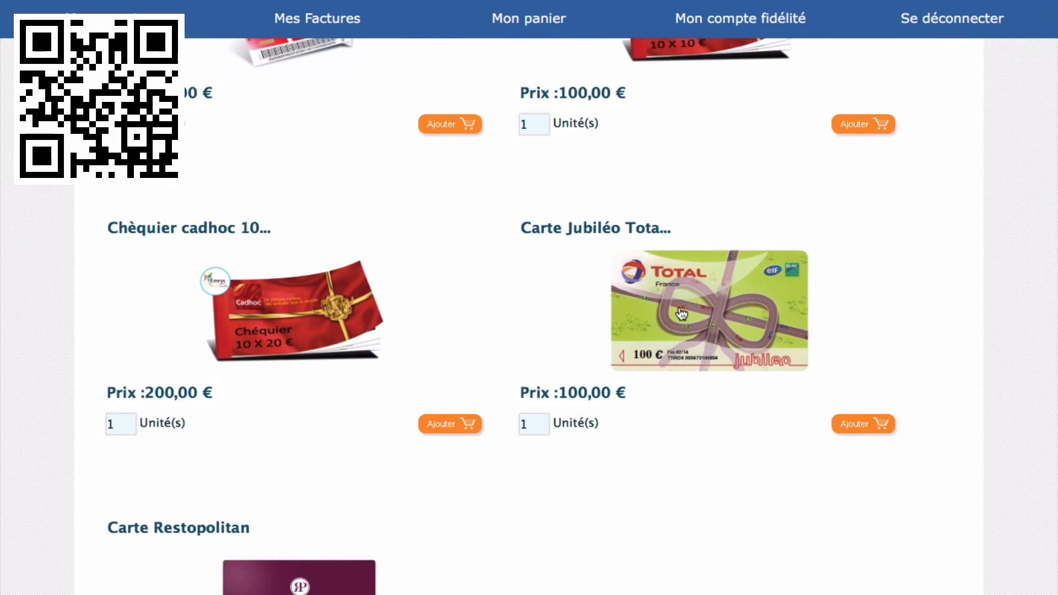
{"action": "left_click", "coordinate": [855, 424]}
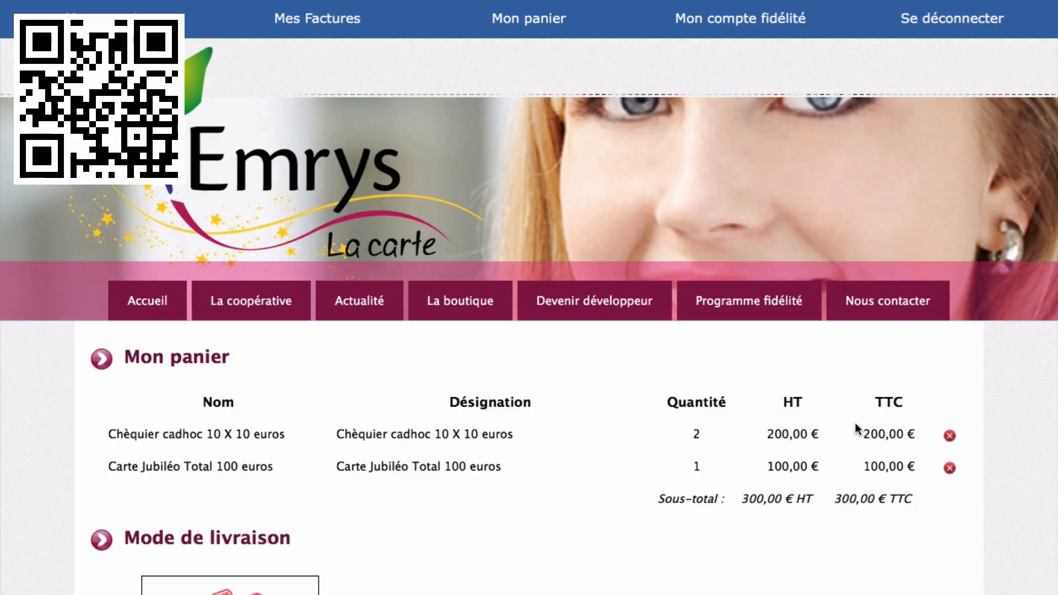
Review the cart's order summary, return to the gift cards and add two more 10 X 10 € Chèquiers Cadhoc.
{"action": "scroll", "coordinate": [855, 424], "scroll_direction": "down", "scroll_amount": 3}
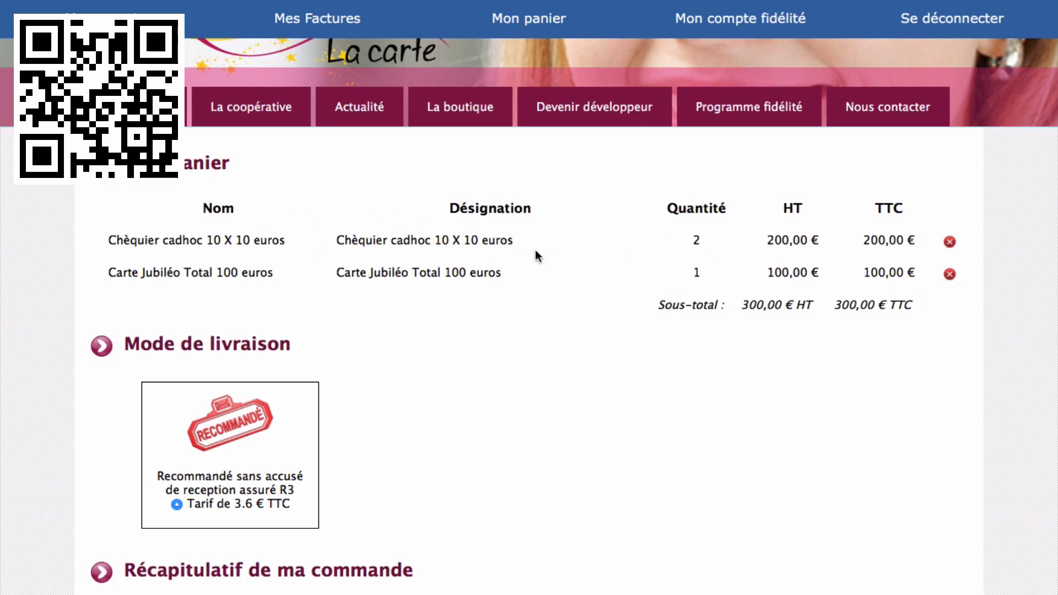
{"action": "scroll", "coordinate": [524, 302], "scroll_direction": "down", "scroll_amount": 3}
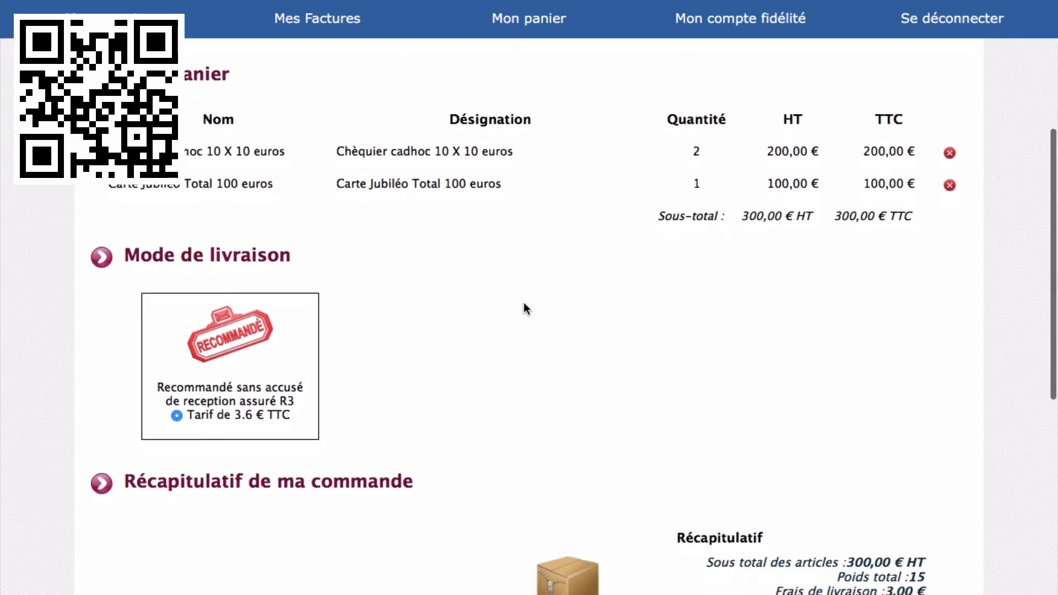
{"action": "scroll", "coordinate": [524, 309], "scroll_direction": "down", "scroll_amount": 5}
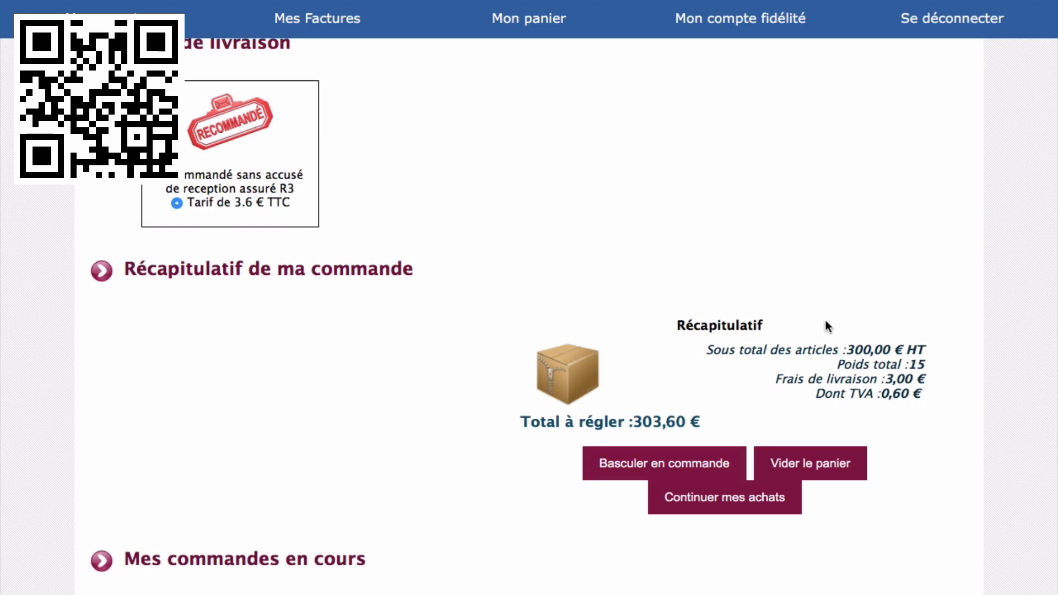
{"action": "scroll", "coordinate": [825, 322], "scroll_direction": "up", "scroll_amount": 3}
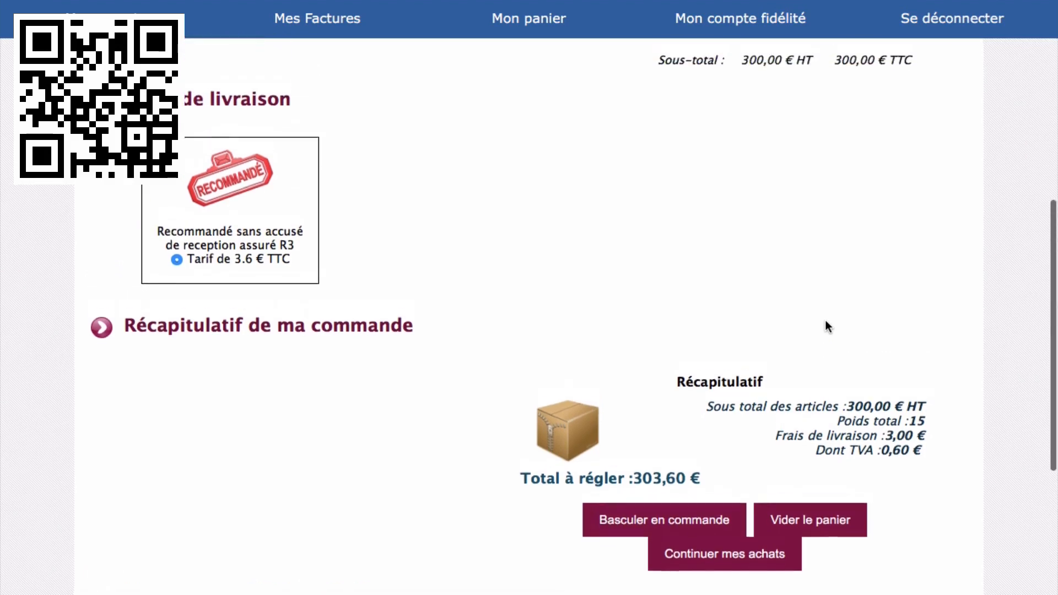
{"action": "scroll", "coordinate": [826, 323], "scroll_direction": "up", "scroll_amount": 3}
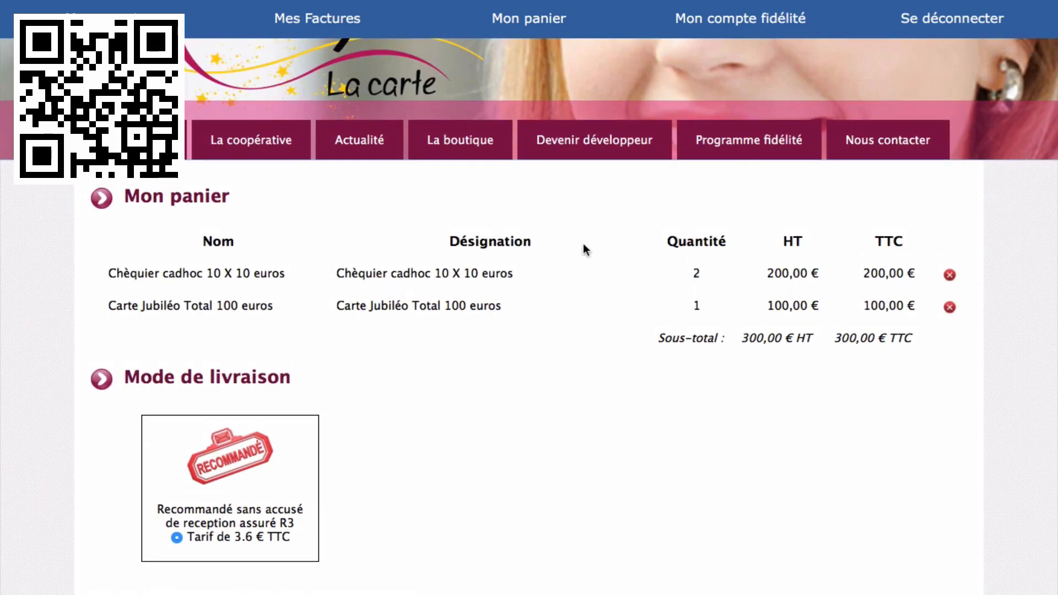
{"action": "mouse_move", "coordinate": [468, 149]}
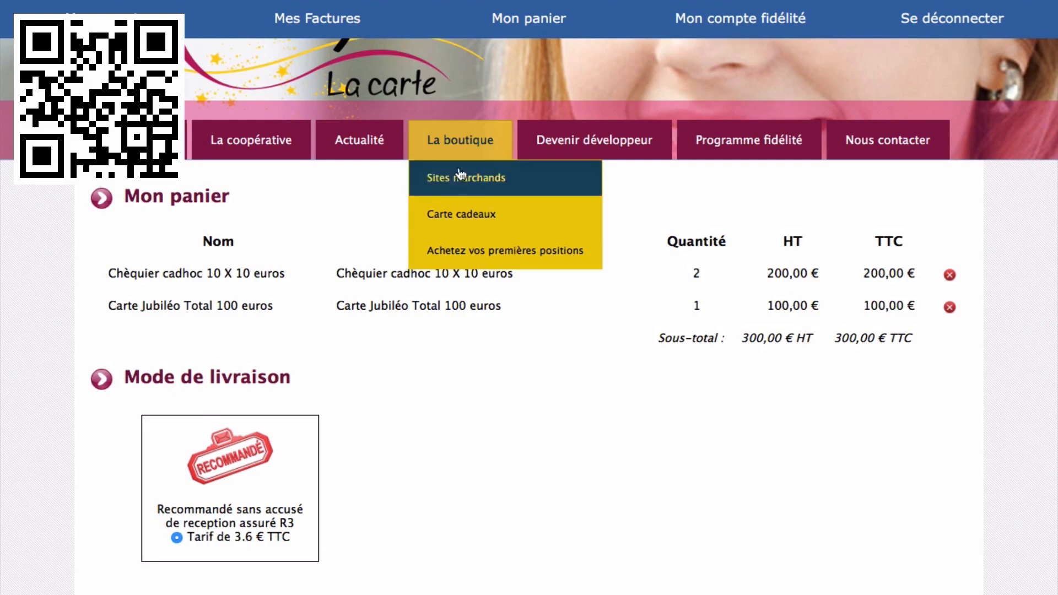
{"action": "left_click", "coordinate": [462, 212]}
{"action": "scroll", "coordinate": [457, 201], "scroll_direction": "down", "scroll_amount": 5}
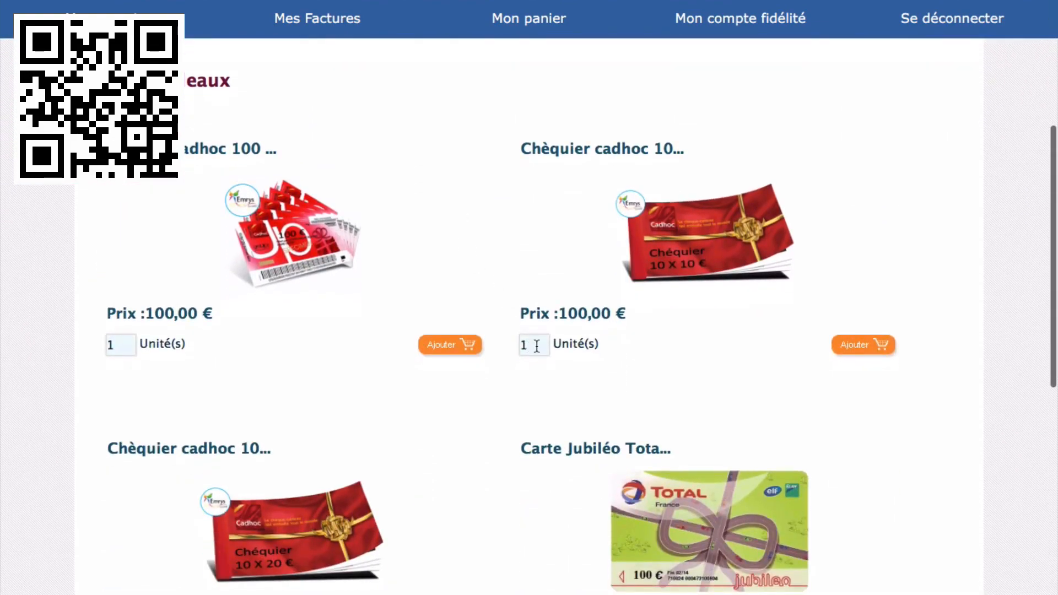
{"action": "left_click", "coordinate": [862, 346]}
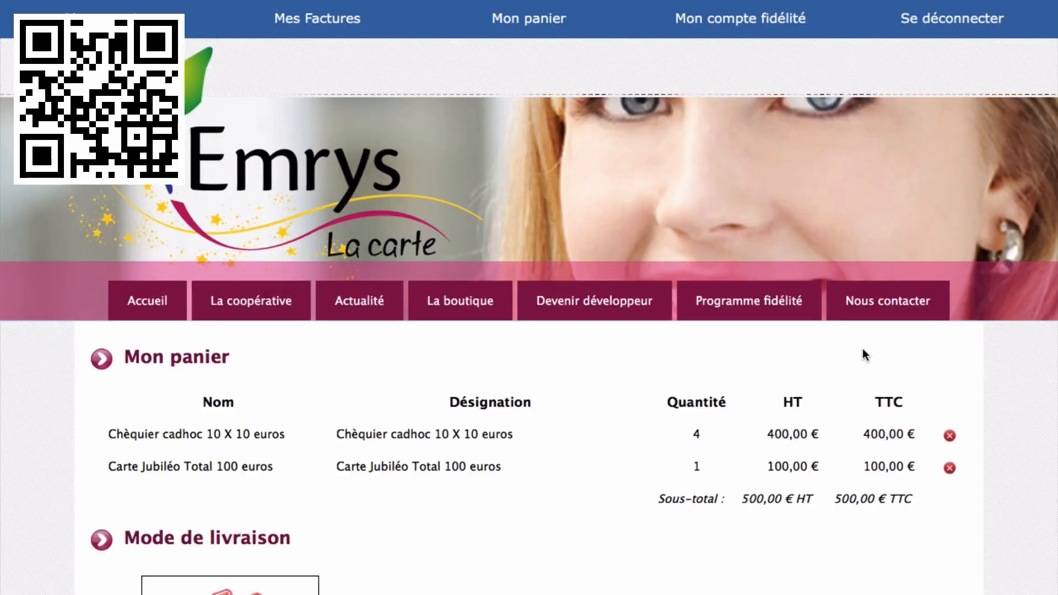
Review the updated cart and delivery costs, and convert the cart into an order.
{"action": "scroll", "coordinate": [863, 349], "scroll_direction": "down", "scroll_amount": 3}
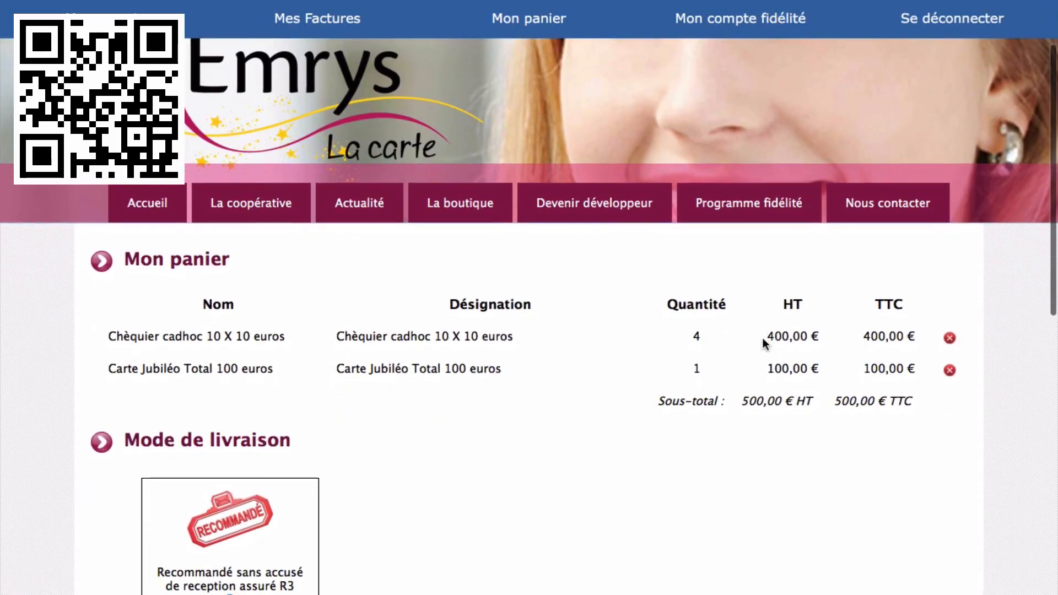
{"action": "scroll", "coordinate": [731, 405], "scroll_direction": "down", "scroll_amount": 2}
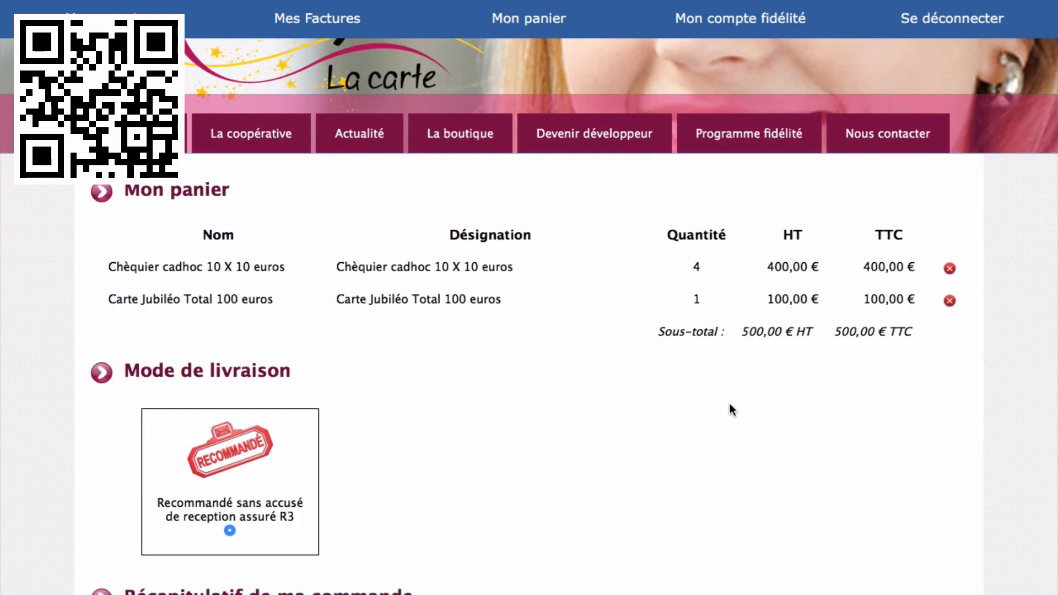
{"action": "scroll", "coordinate": [730, 404], "scroll_direction": "down", "scroll_amount": 5}
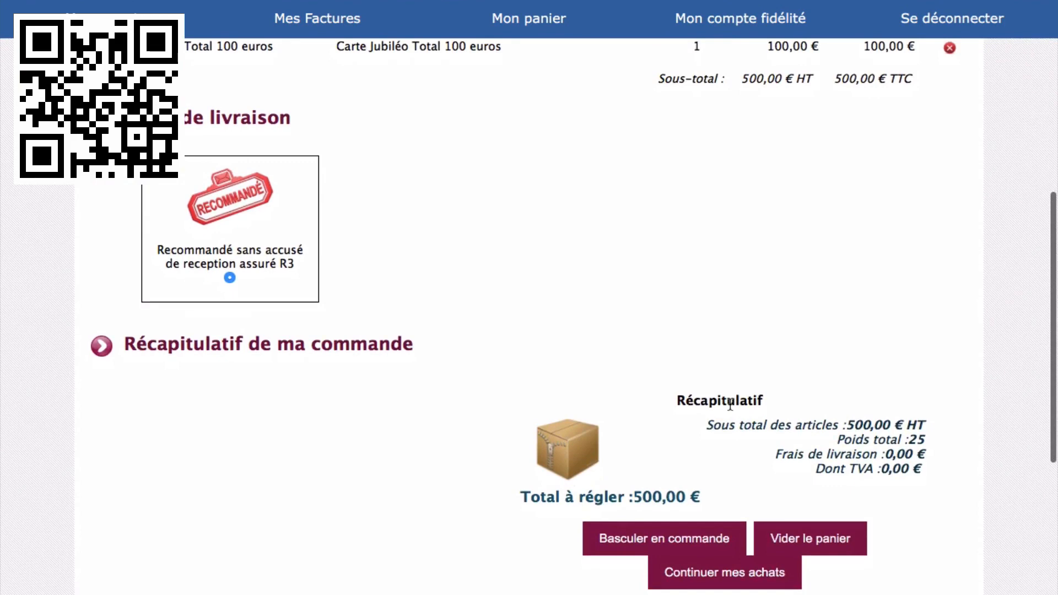
{"action": "scroll", "coordinate": [730, 405], "scroll_direction": "down", "scroll_amount": 2}
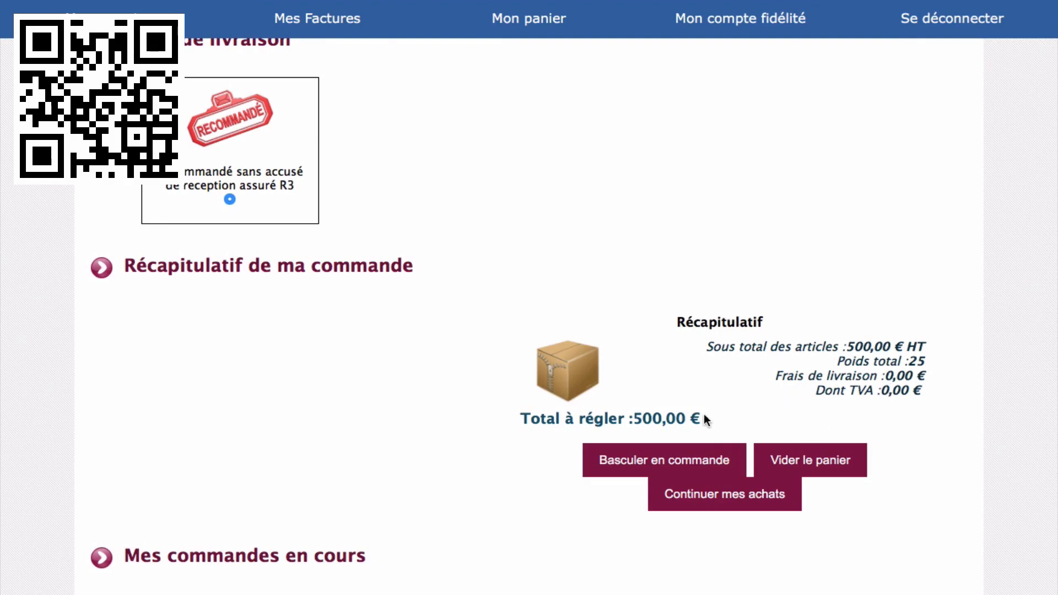
{"action": "scroll", "coordinate": [703, 415], "scroll_direction": "down", "scroll_amount": 2}
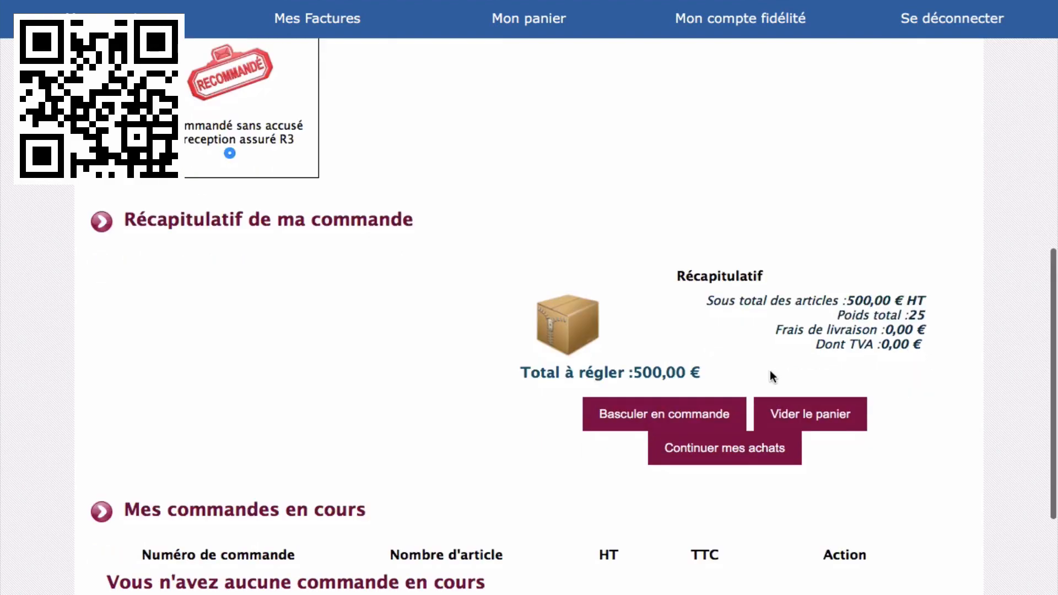
{"action": "left_click", "coordinate": [714, 418]}
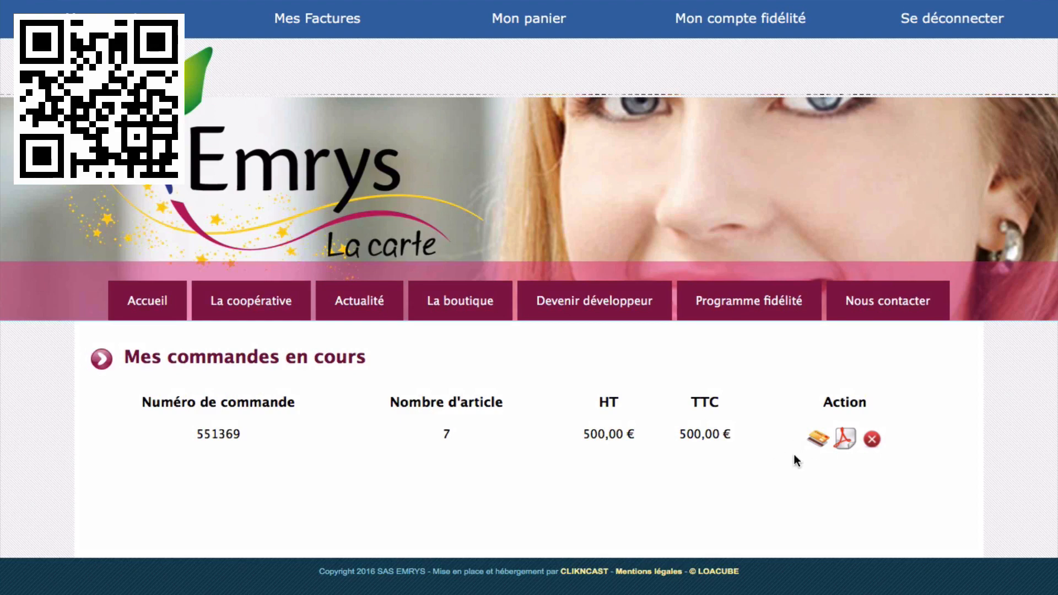
Start the payment of the pending order and accept the general terms of sale.
{"action": "left_click", "coordinate": [818, 440]}
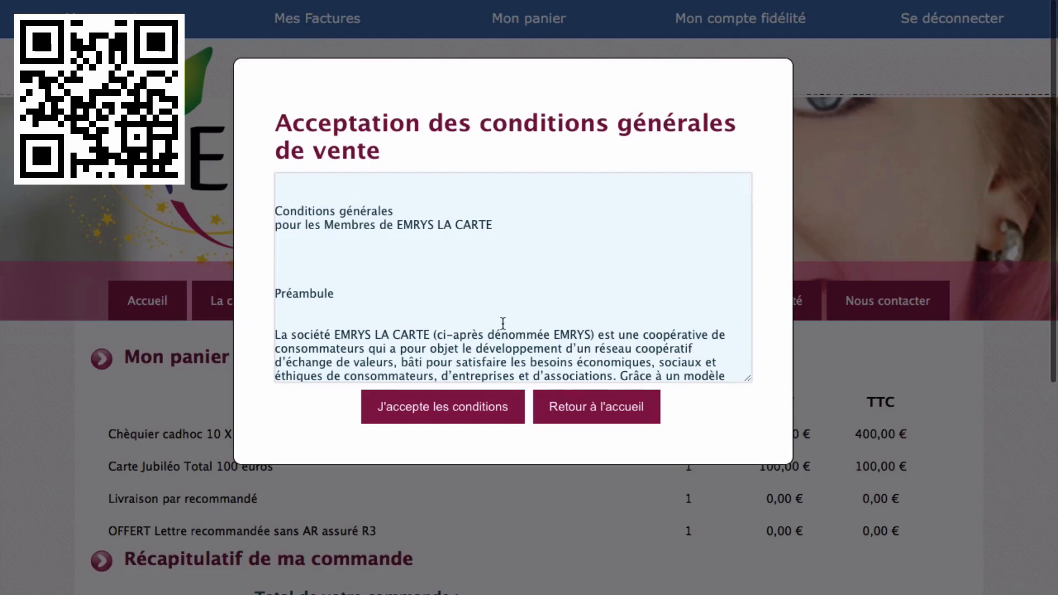
{"action": "left_click", "coordinate": [472, 411]}
{"action": "scroll", "coordinate": [471, 408], "scroll_direction": "down", "scroll_amount": 4}
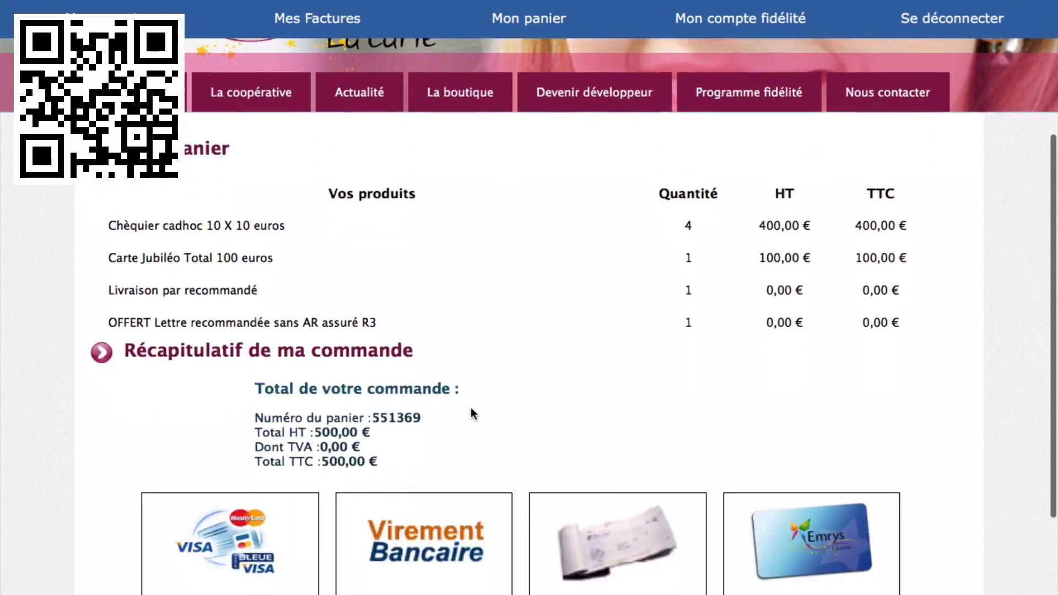
{"action": "scroll", "coordinate": [472, 412], "scroll_direction": "down", "scroll_amount": 2}
{"action": "scroll", "coordinate": [471, 412], "scroll_direction": "down", "scroll_amount": 2}
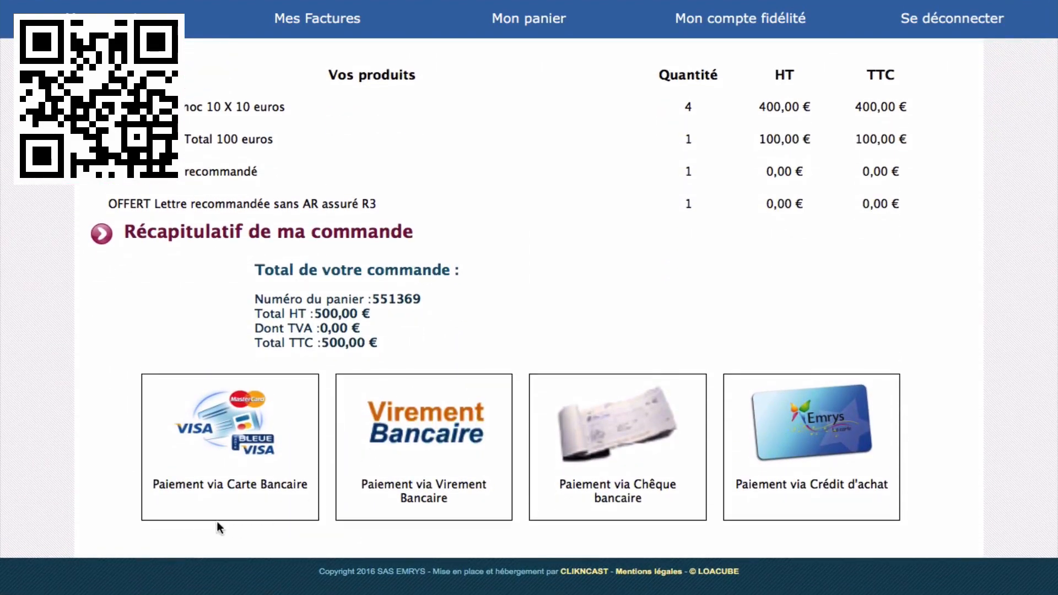
Choose Paiement via Carte Bancaire as the order's payment method and proceed with the payment.
{"action": "left_click", "coordinate": [221, 459]}
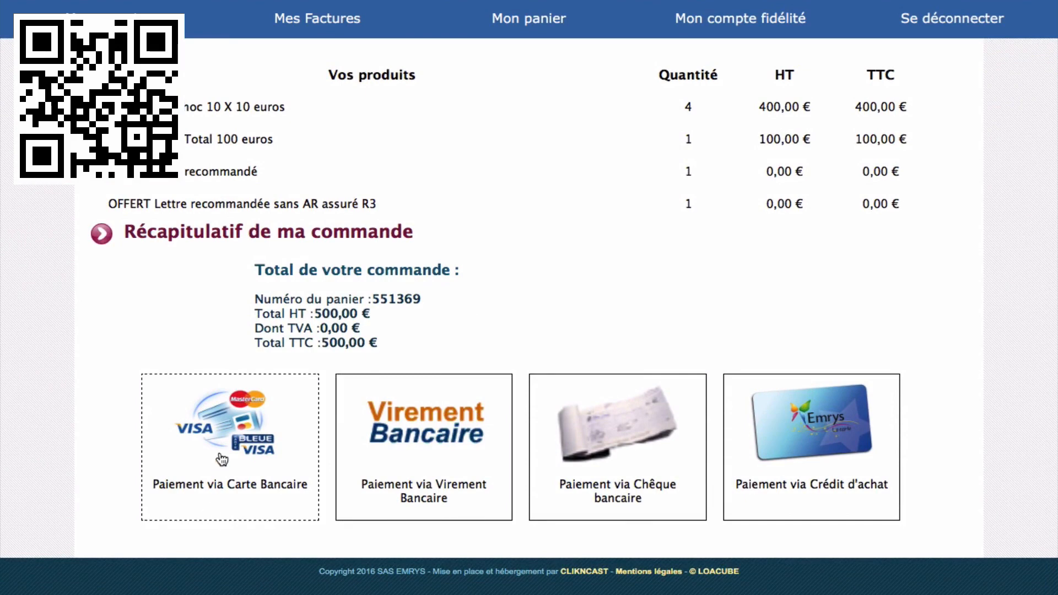
{"action": "left_click", "coordinate": [434, 435]}
{"action": "left_click", "coordinate": [581, 438]}
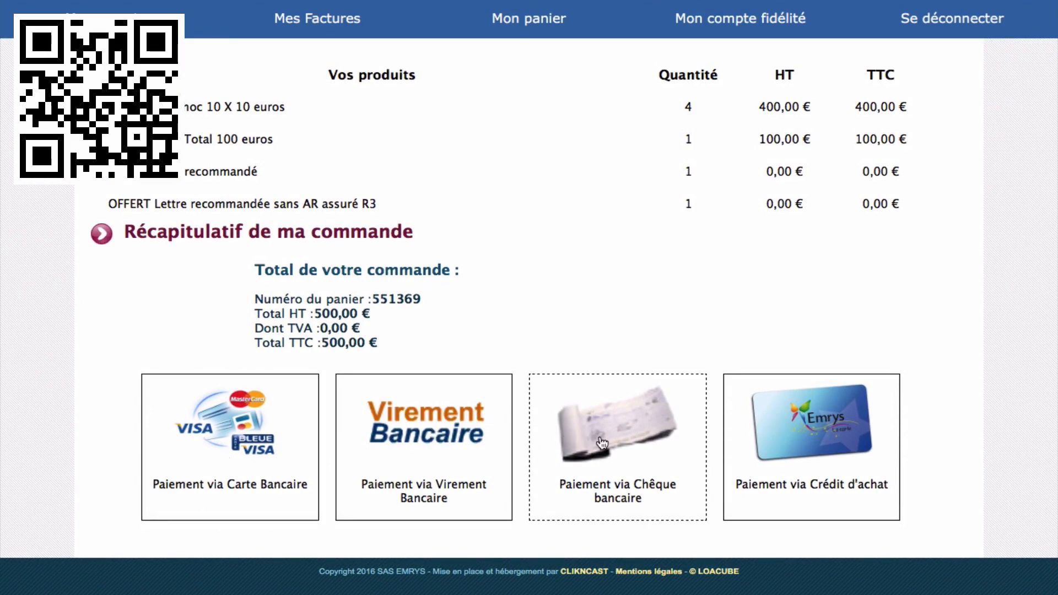
{"action": "left_click", "coordinate": [817, 450]}
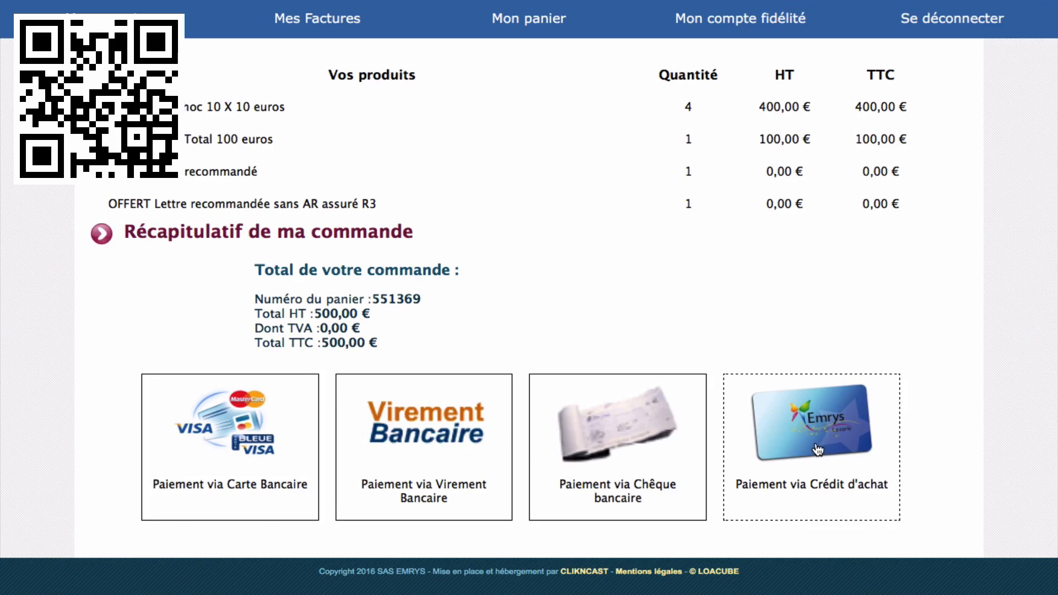
{"action": "left_click", "coordinate": [581, 454]}
{"action": "left_click", "coordinate": [350, 448]}
{"action": "left_click", "coordinate": [226, 455]}
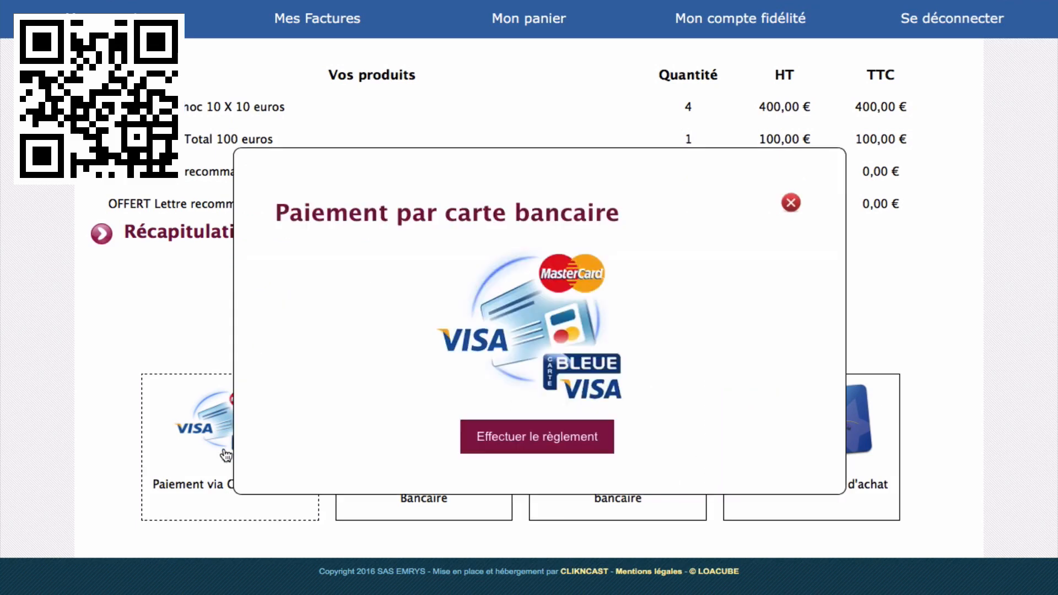
{"action": "left_click", "coordinate": [530, 447]}
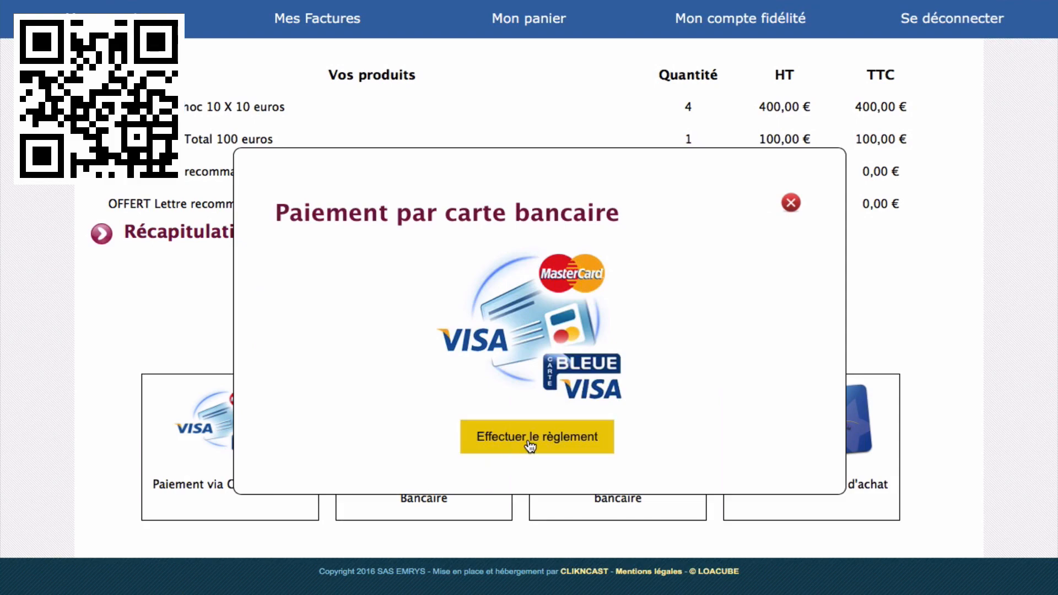